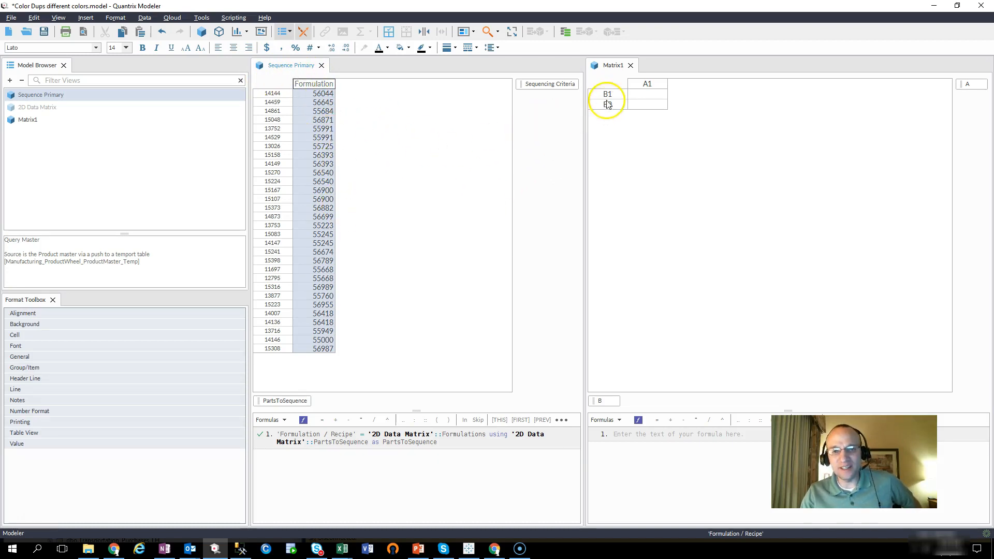
pyautogui.moveTo(606, 94); pyautogui.dragTo(607, 104)
pyautogui.click(608, 400)
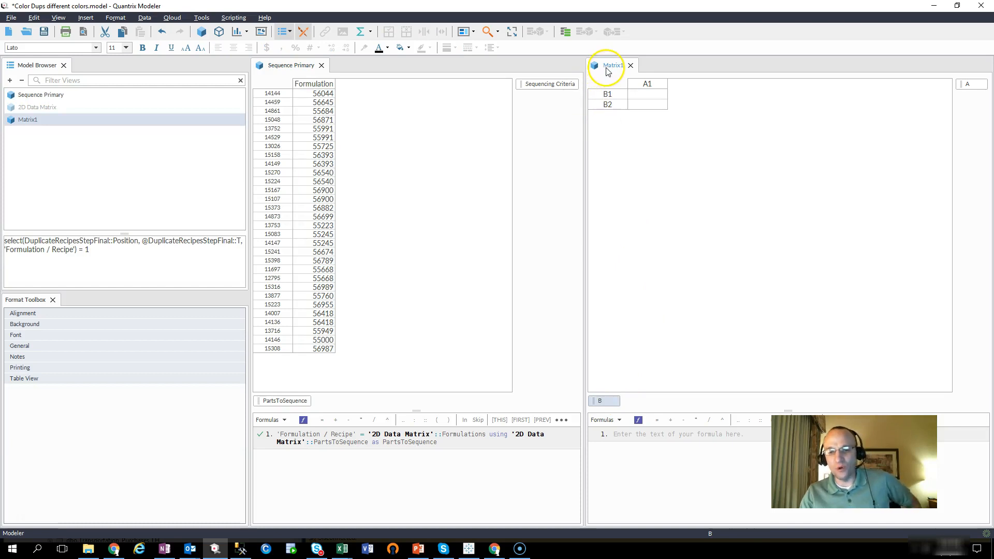
pyautogui.click(317, 86)
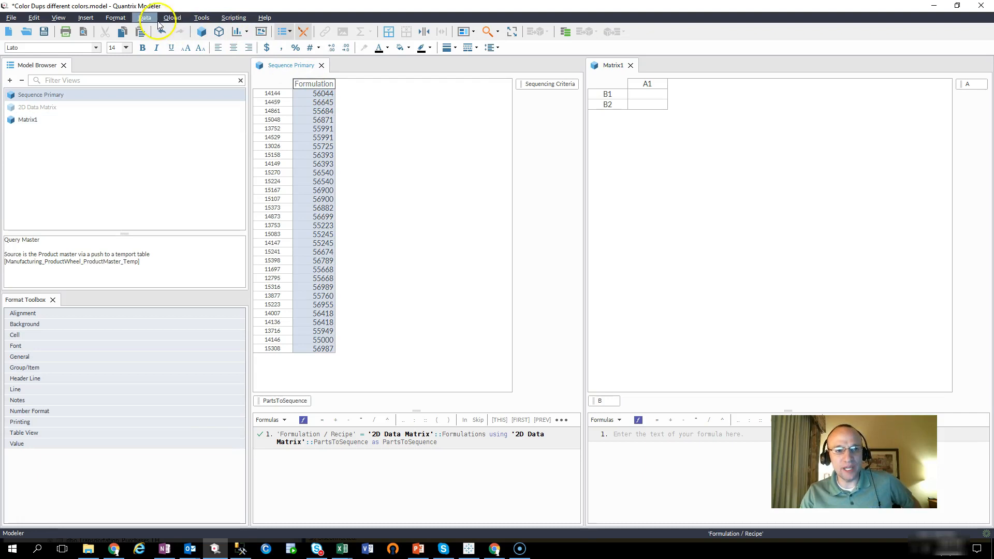
pyautogui.click(140, 20)
pyautogui.moveTo(166, 29)
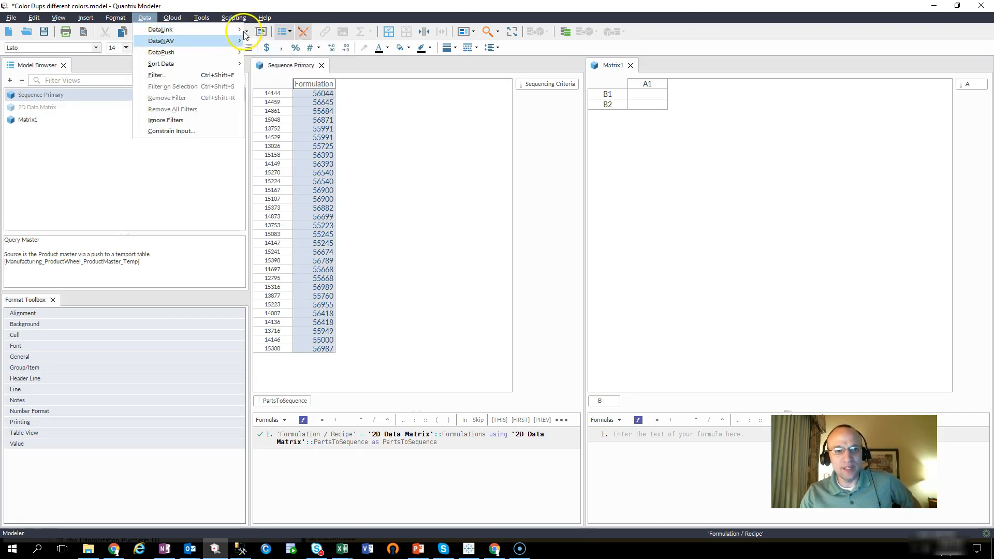
pyautogui.click(282, 31)
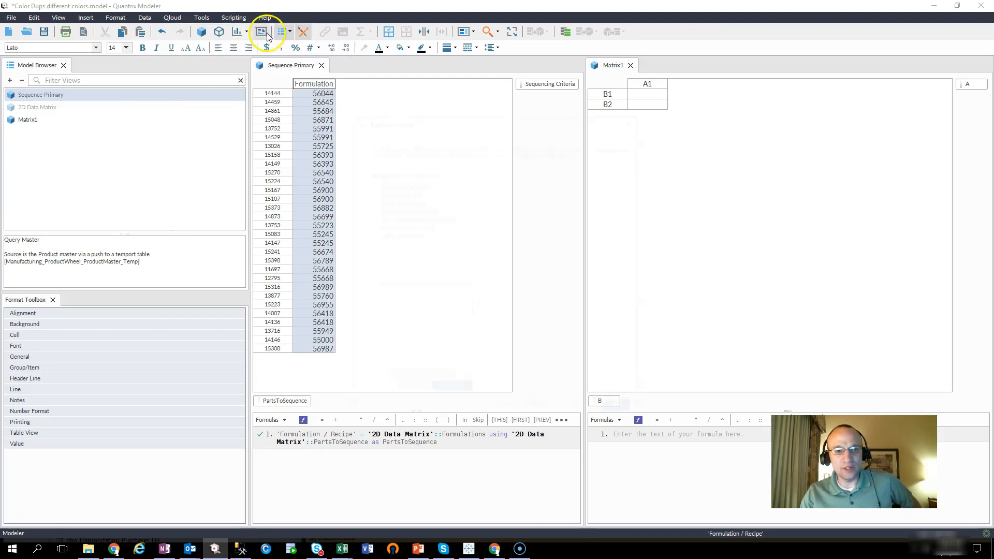
pyautogui.click(409, 219)
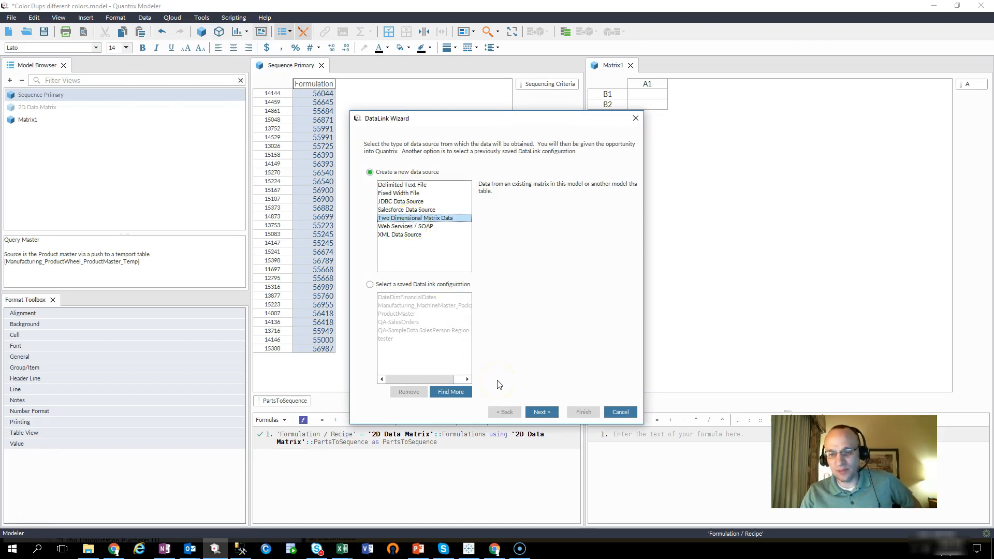
pyautogui.click(625, 412)
# Compare the recipe values in Sequence Primary's Formulation column with the row items B1 and B2 of Matrix1.
pyautogui.moveTo(609, 95); pyautogui.dragTo(620, 106)
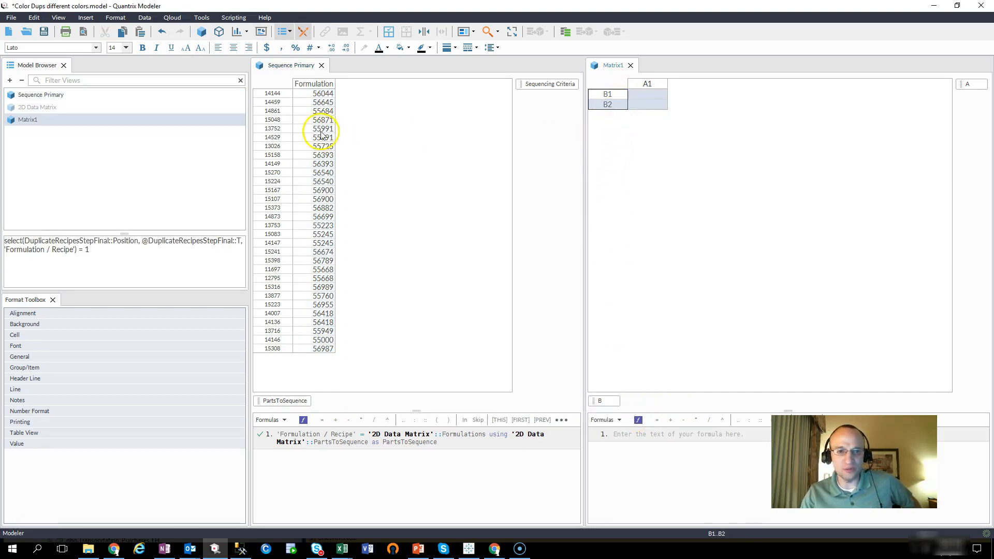
pyautogui.click(317, 84)
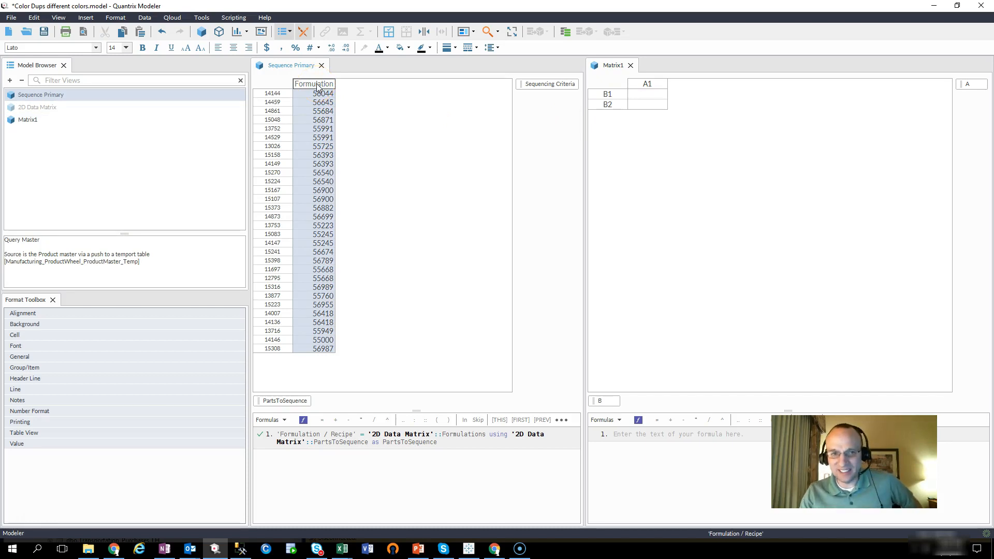
pyautogui.click(316, 112)
pyautogui.click(319, 216)
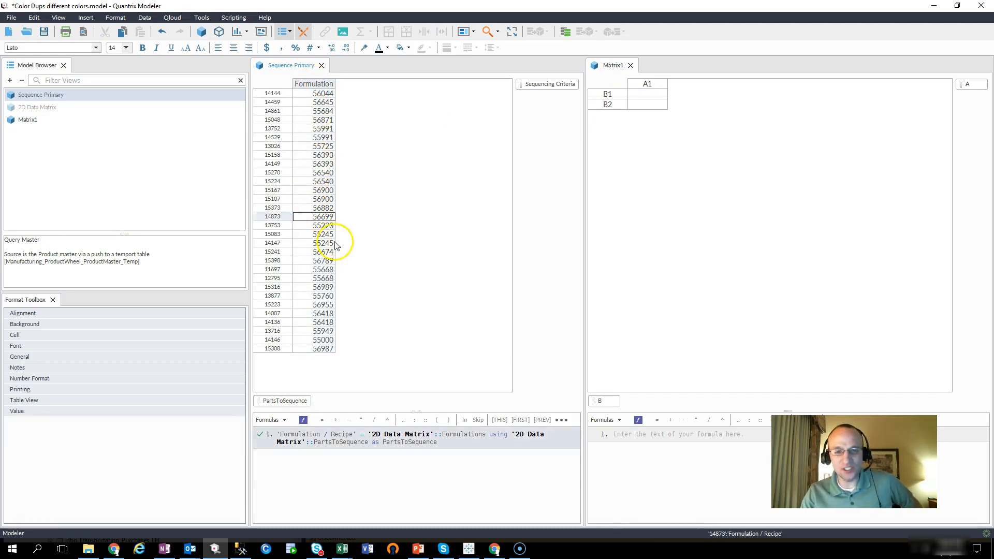
pyautogui.click(329, 172)
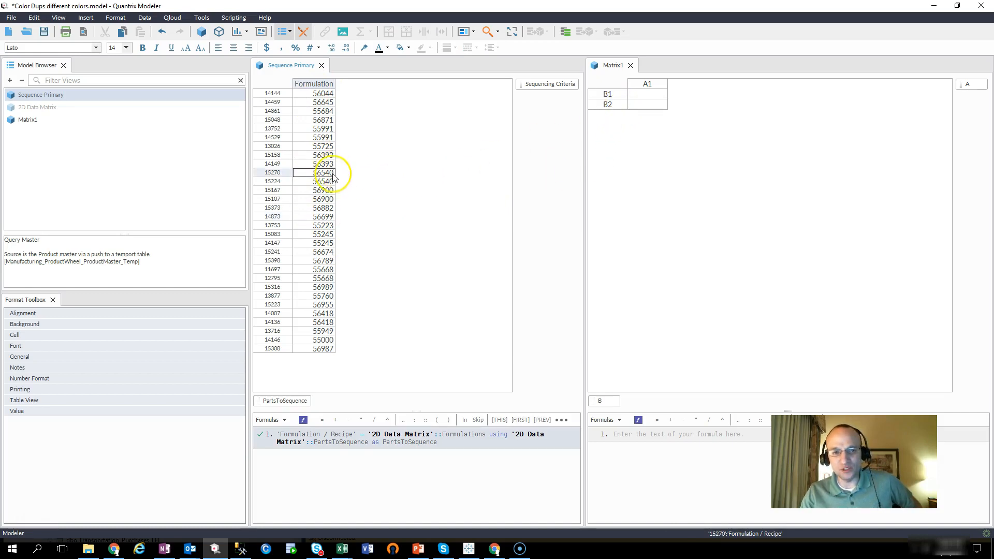
pyautogui.moveTo(623, 95); pyautogui.dragTo(623, 101)
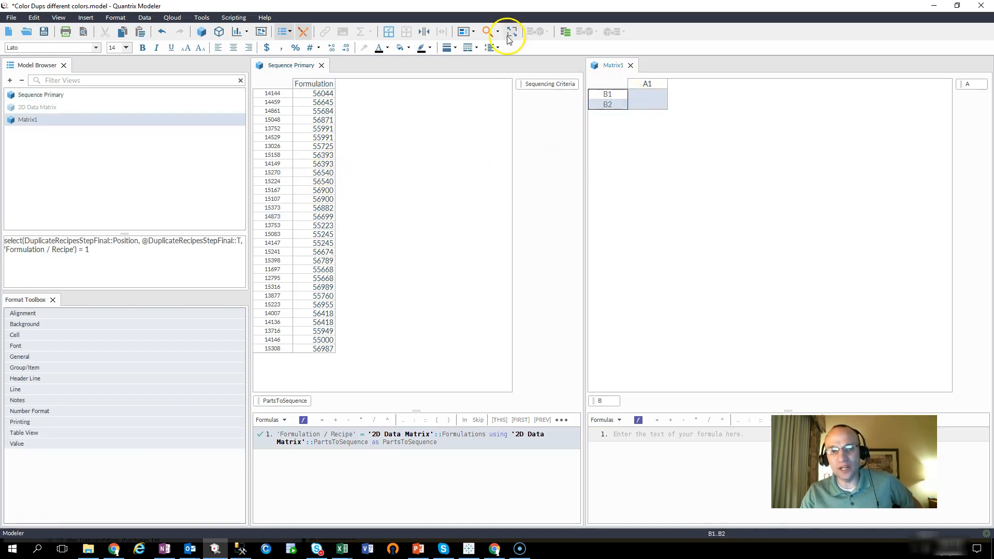
pyautogui.click(622, 94)
pyautogui.click(625, 104)
pyautogui.click(613, 94)
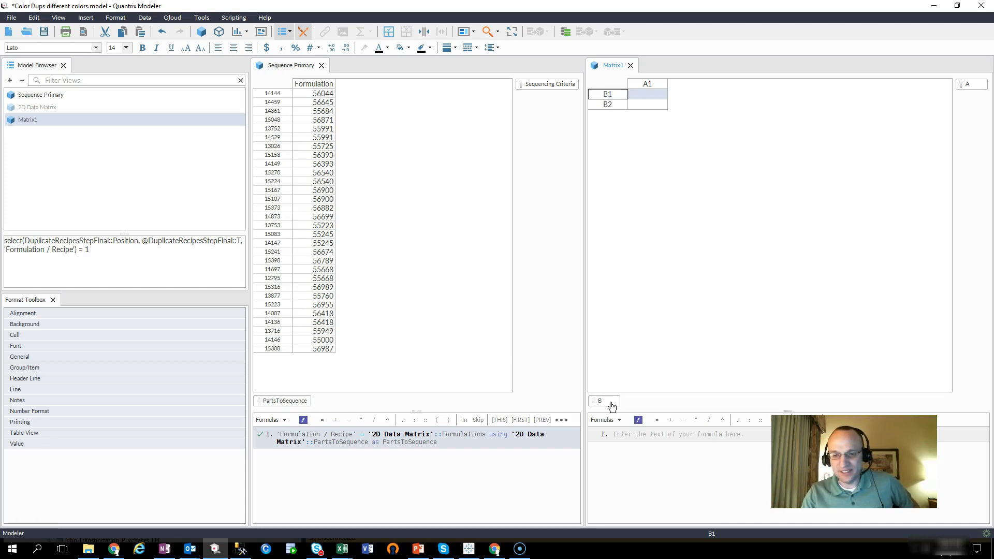
pyautogui.click(304, 91)
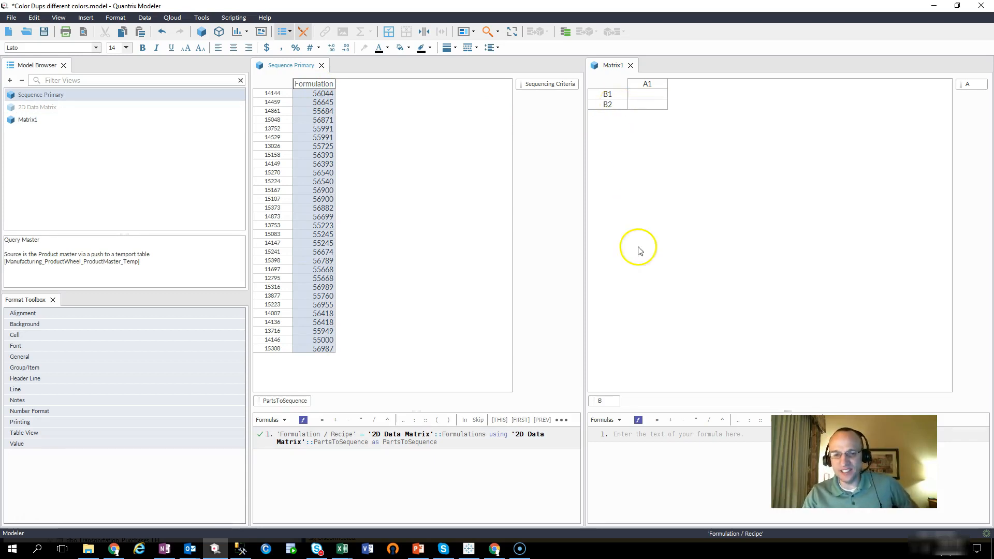
# Turn on automatic item generation for category B of Matrix1.
pyautogui.rightClick(615, 407)
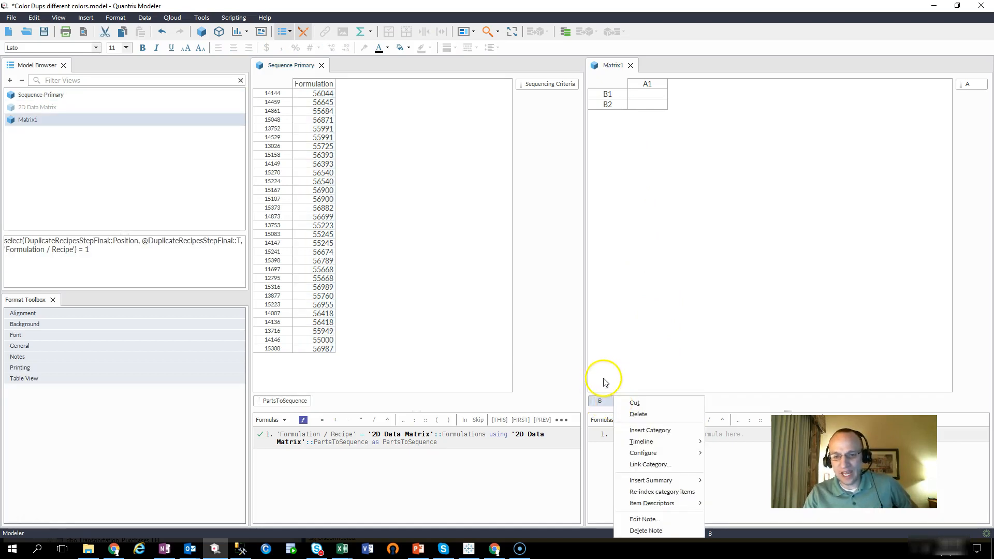
pyautogui.click(599, 402)
pyautogui.rightClick(598, 402)
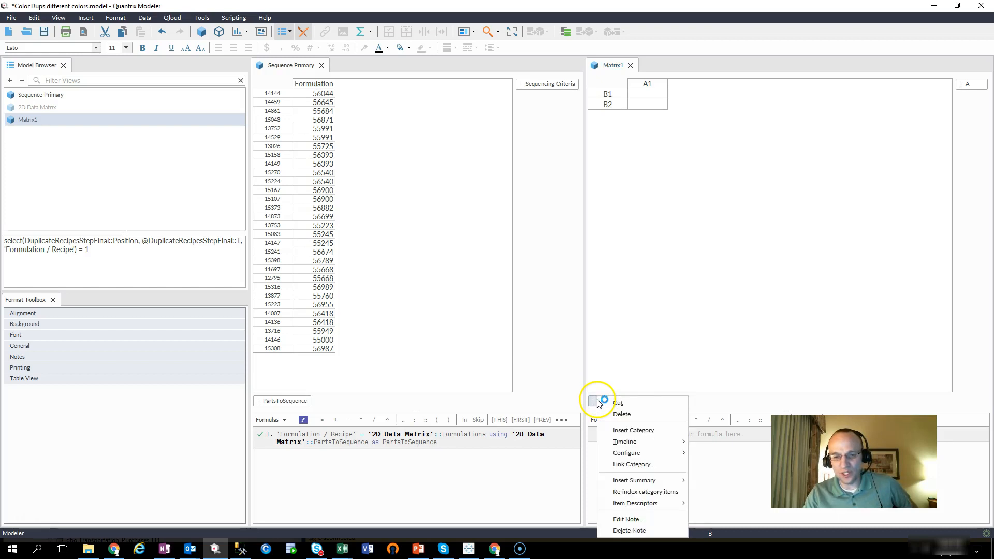
pyautogui.moveTo(642, 453)
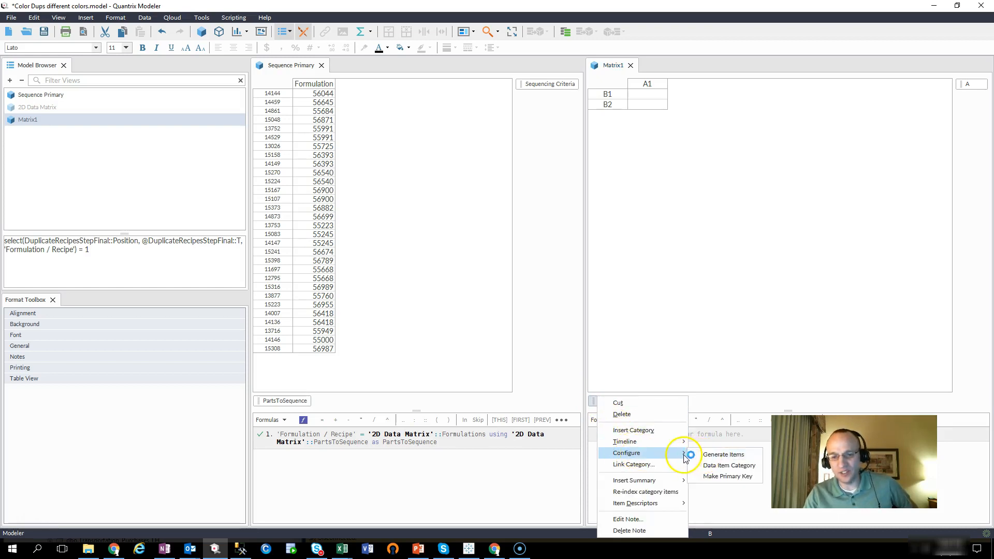
pyautogui.click(743, 459)
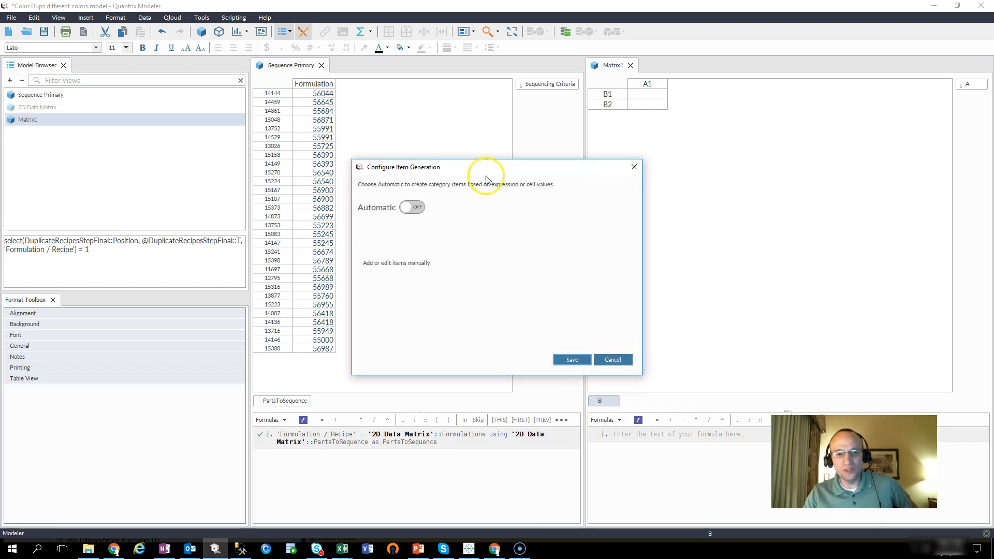
pyautogui.moveTo(554, 169)
pyautogui.mouseDown()
pyautogui.moveTo(670, 157)
pyautogui.moveTo(552, 169)
pyautogui.mouseUp()
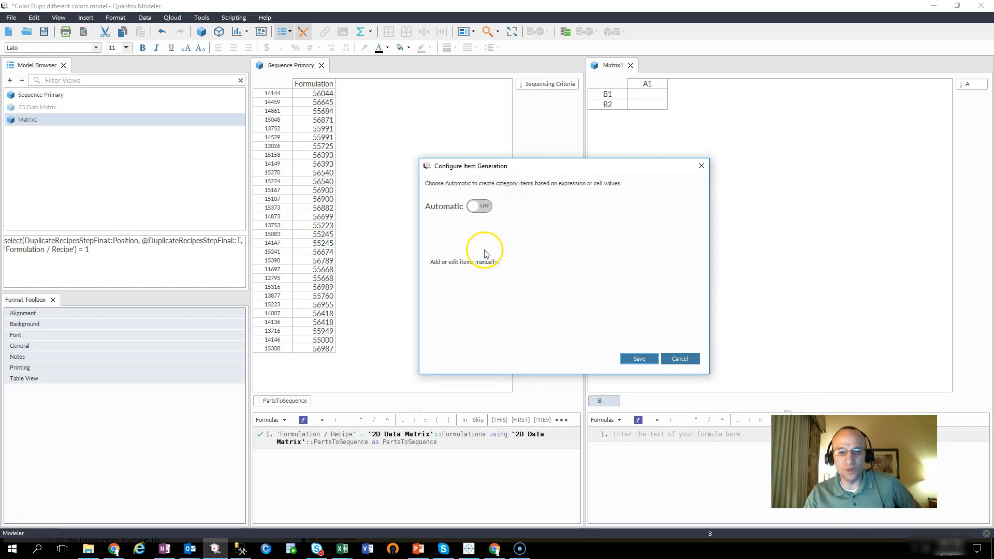
pyautogui.click(477, 206)
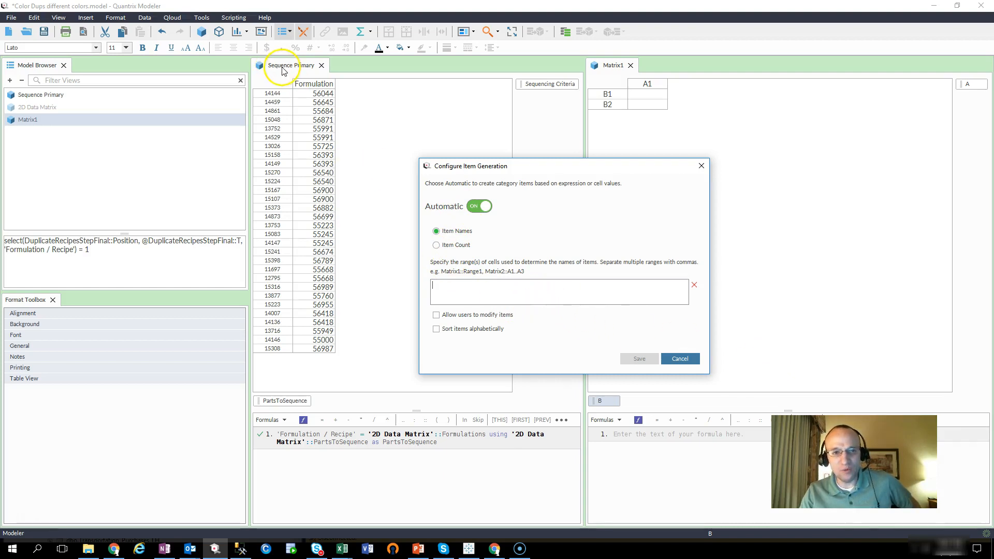
# Set the item names range of category B to Sequence Primary::'Formulation / Recipe' and save the item generation settings.
pyautogui.click(316, 85)
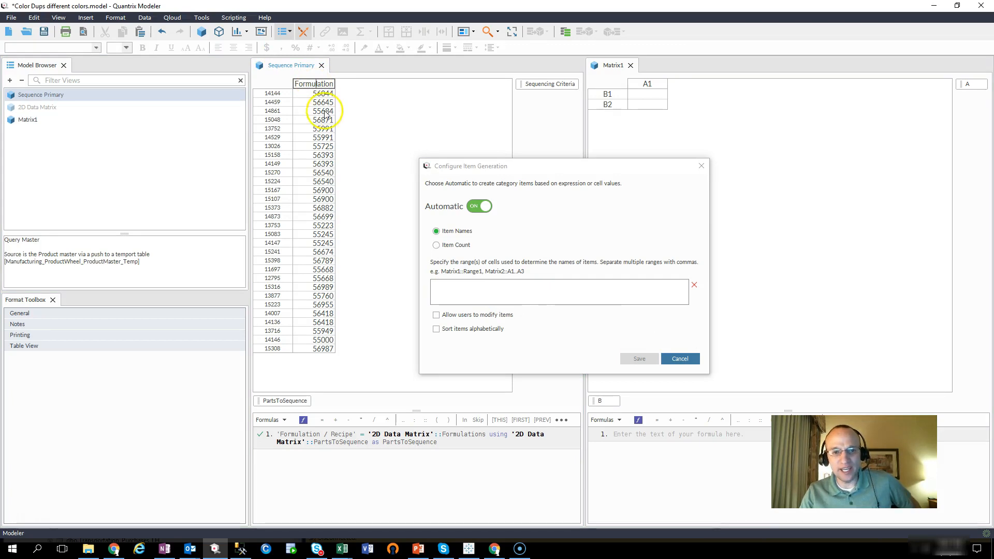
pyautogui.click(323, 107)
pyautogui.click(315, 84)
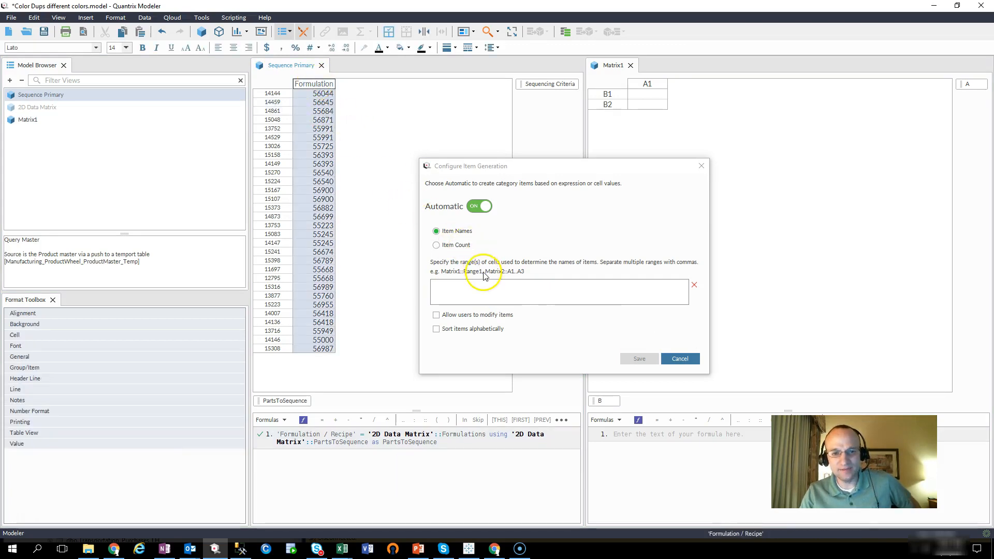
pyautogui.click(466, 290)
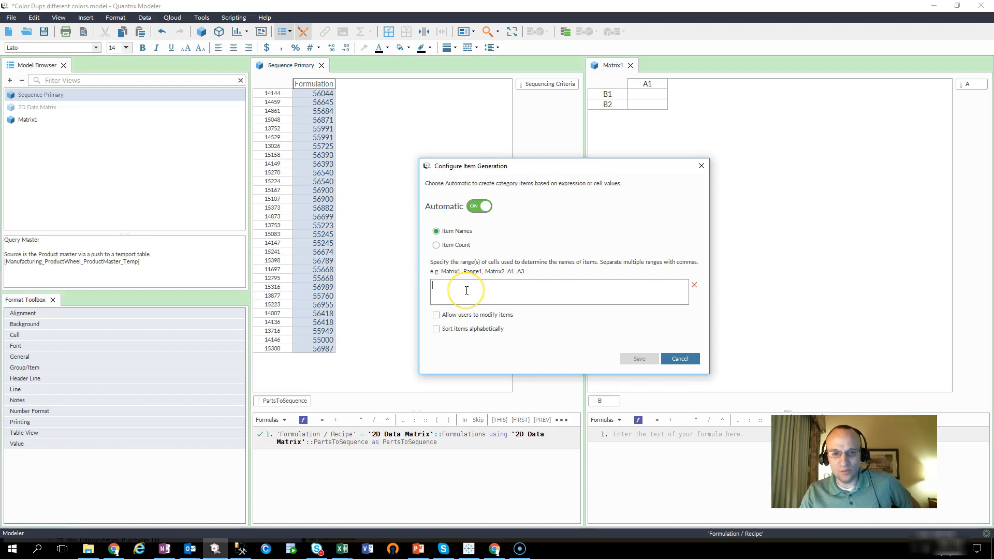
pyautogui.write('seq')
pyautogui.click(466, 293)
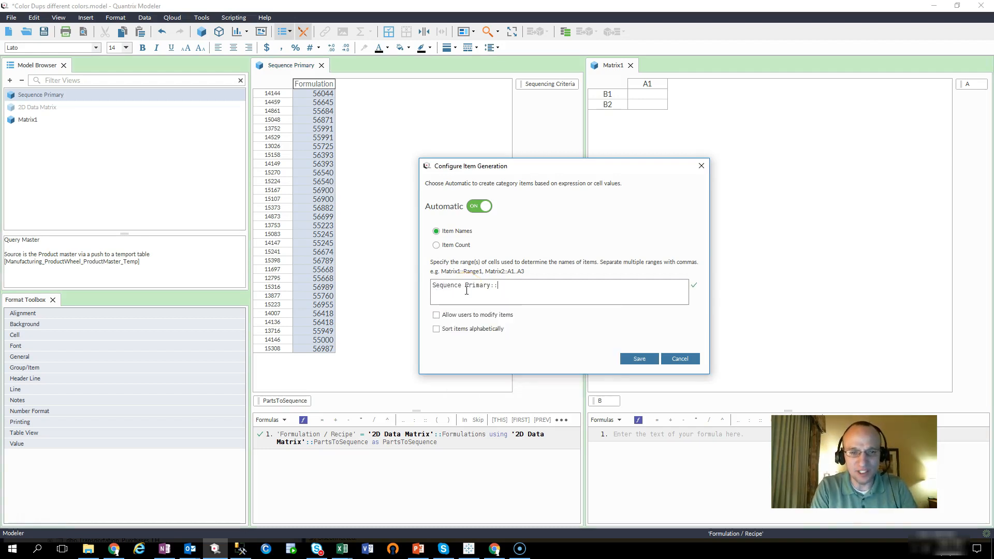
pyautogui.write('for')
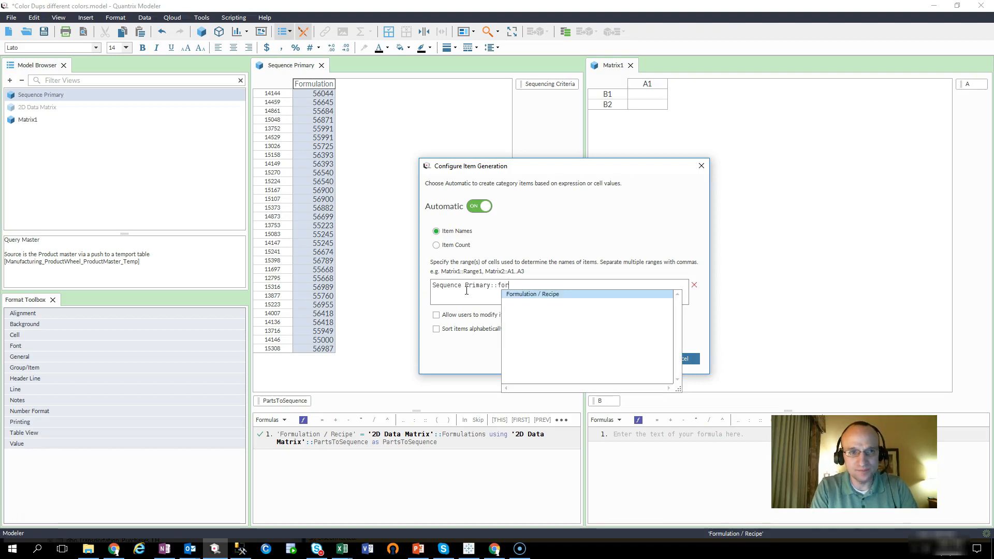
pyautogui.press('Return')
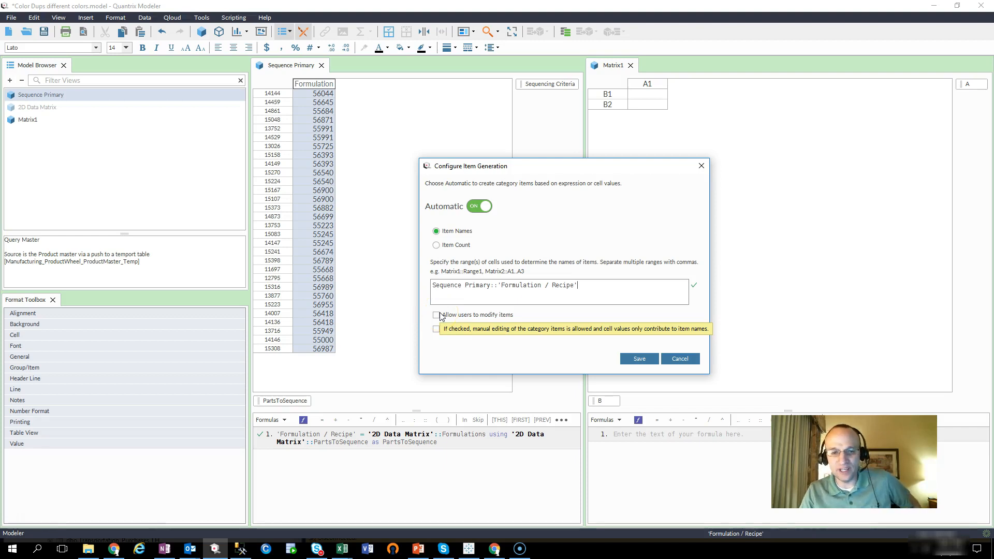
pyautogui.click(643, 364)
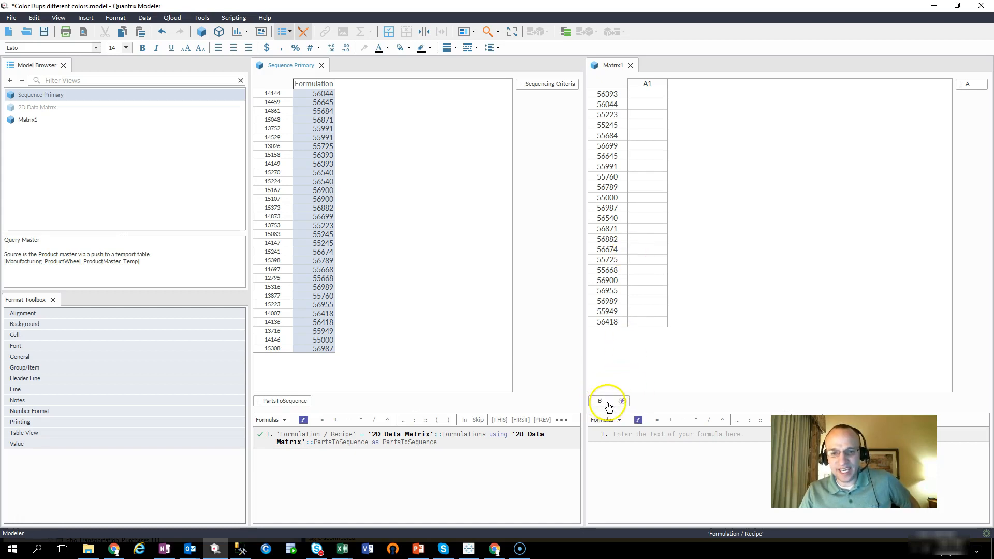
pyautogui.click(609, 97)
pyautogui.moveTo(608, 98); pyautogui.dragTo(607, 321)
pyautogui.click(313, 83)
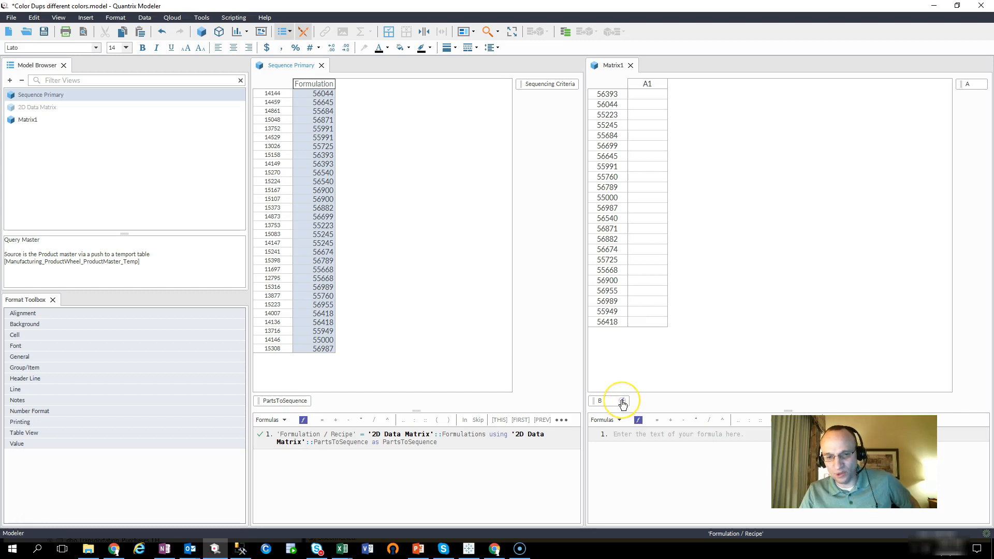
pyautogui.moveTo(623, 403)
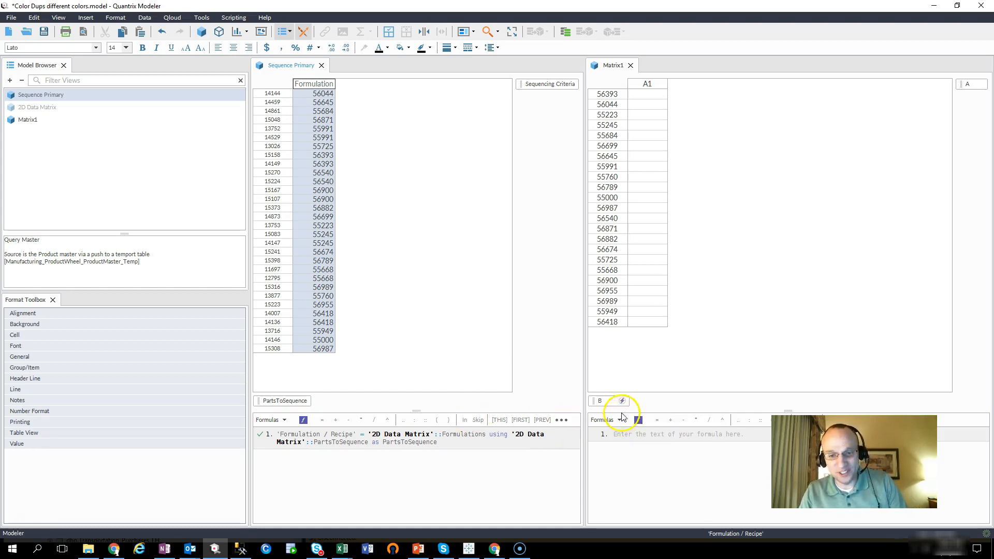
# Add an item after 15308 in Sequence Primary and give its Formulation / Recipe cell the formula value 9999999.
pyautogui.click(272, 349)
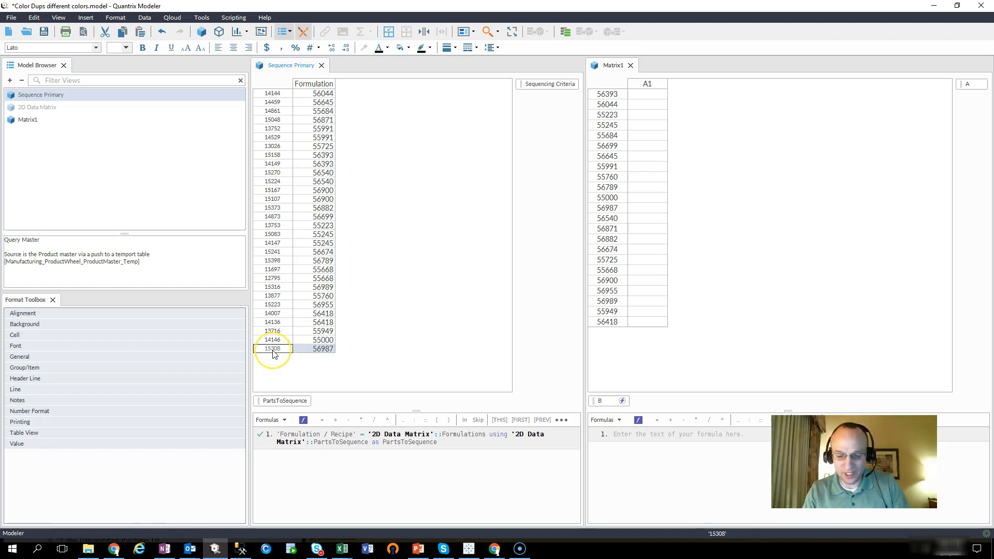
pyautogui.press('Return')
pyautogui.press('Tab')
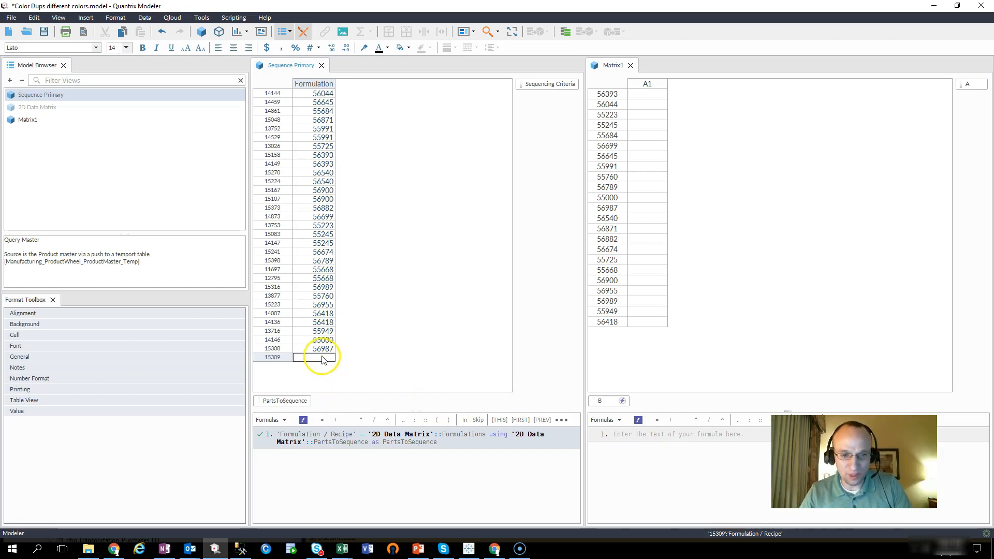
pyautogui.write('= ')
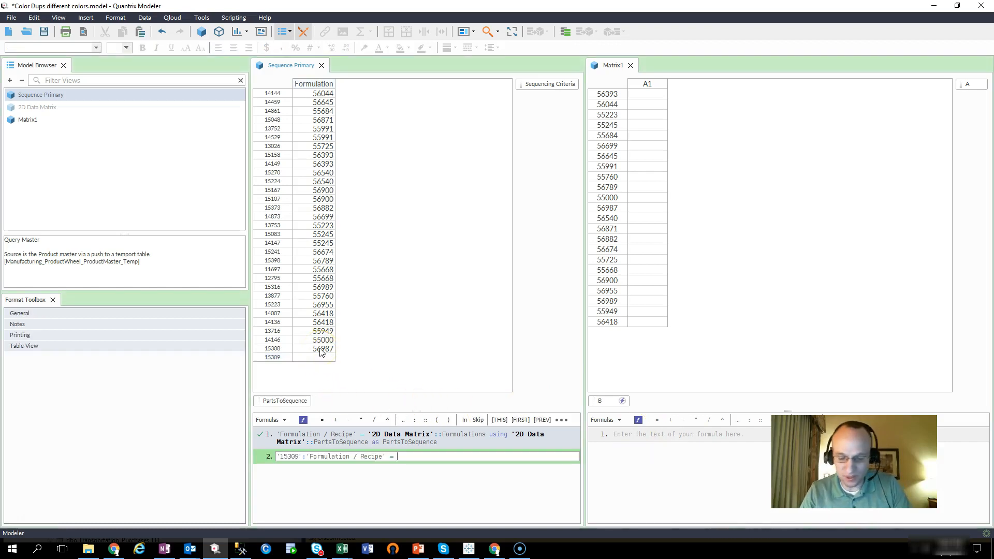
pyautogui.write('9999999')
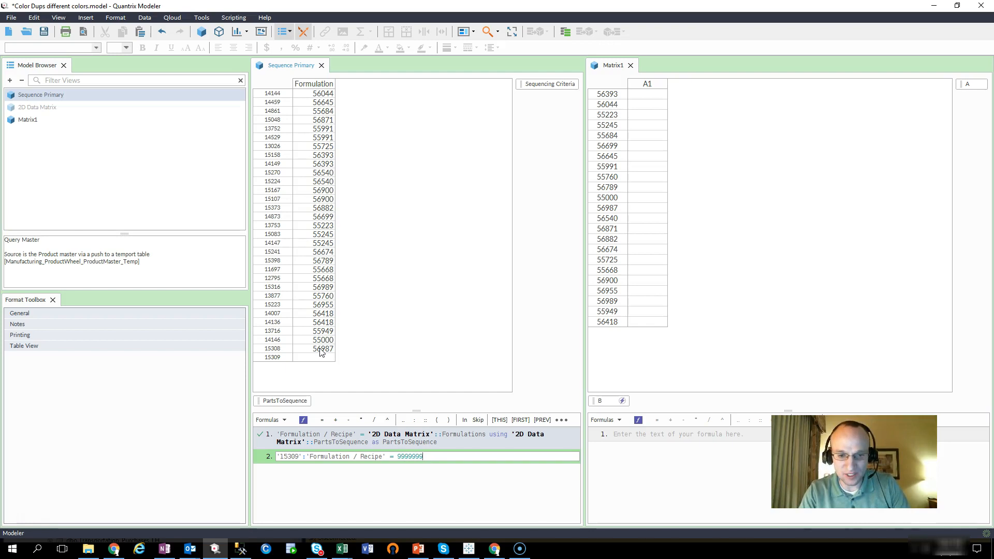
pyautogui.write('99999')
pyautogui.press('Return')
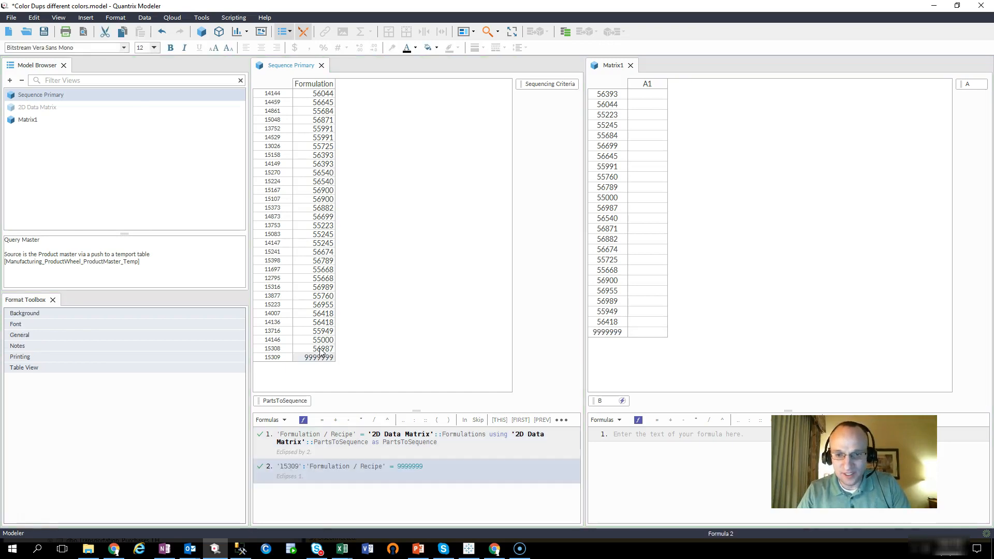
pyautogui.click(616, 336)
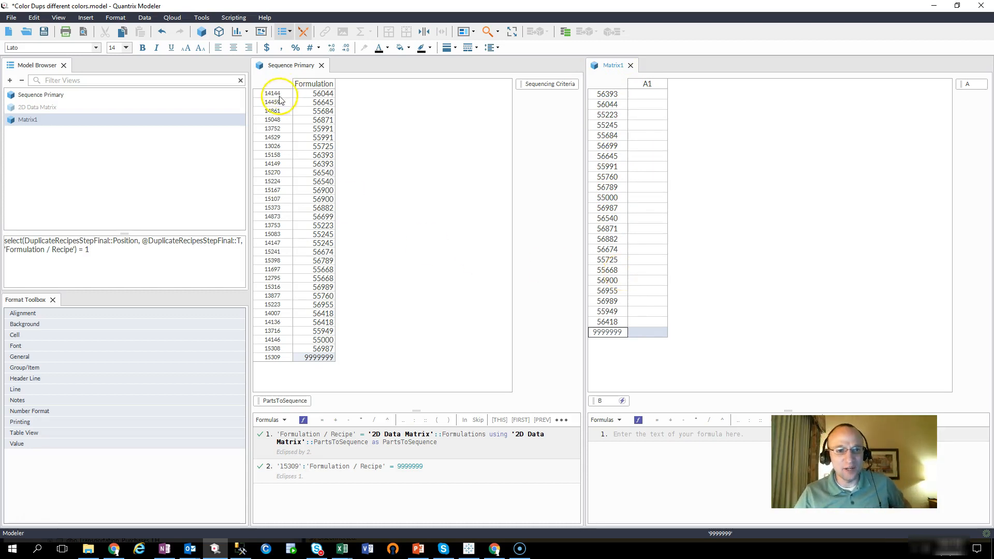
# Create a new matrix docked below Sequence Primary and enter 55555 in its cell C1:D1.
pyautogui.click(202, 32)
pyautogui.moveTo(337, 62); pyautogui.dragTo(417, 362)
pyautogui.click(321, 405)
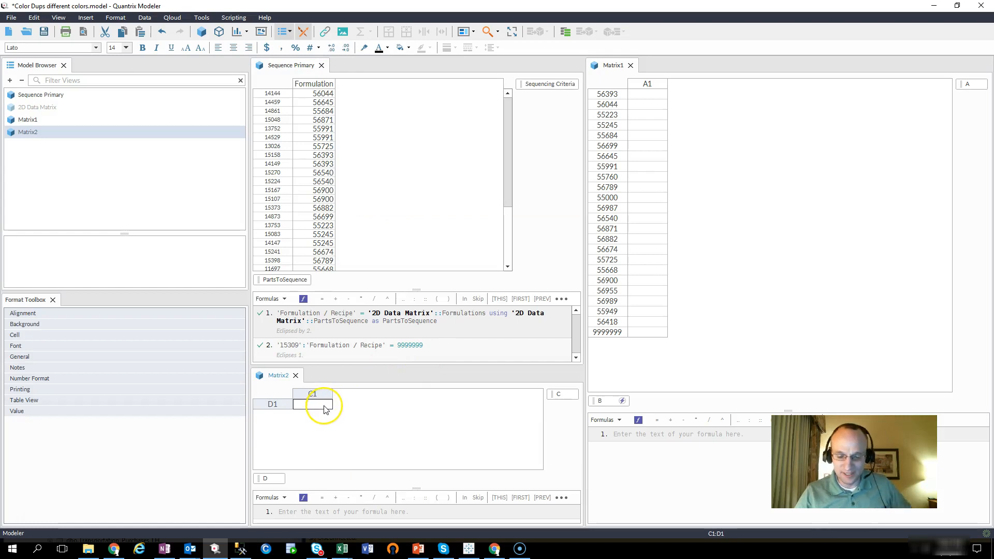
pyautogui.write('55555')
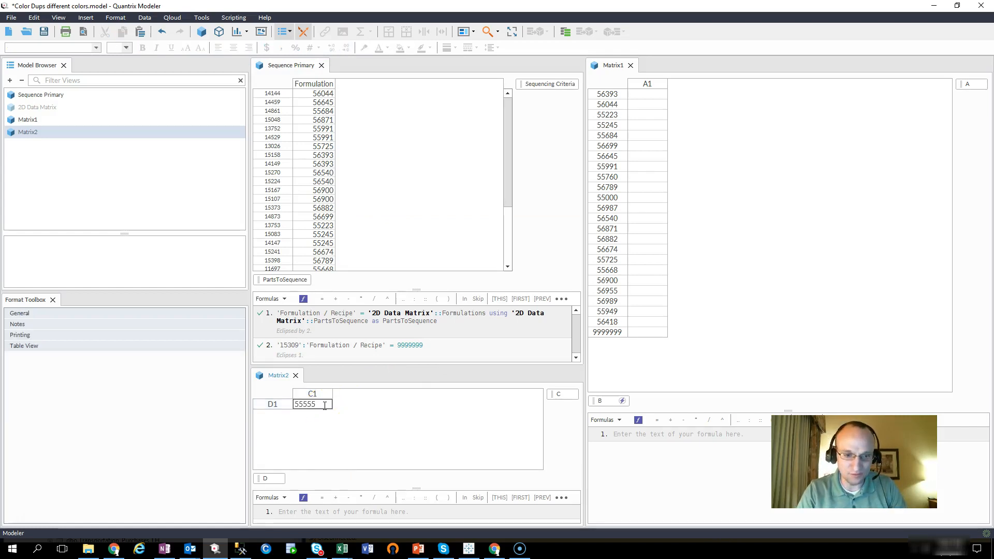
pyautogui.press('Return')
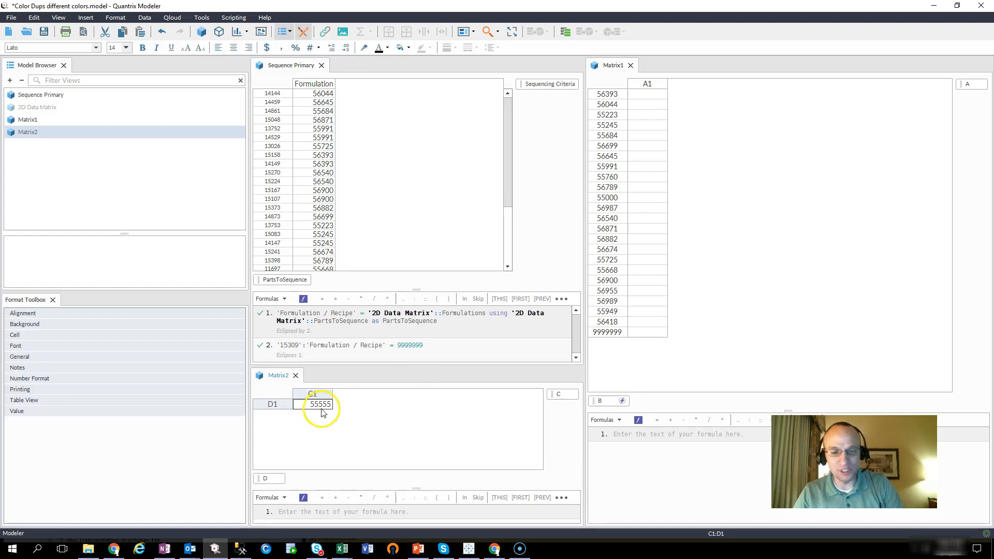
# Add matrix2::c1 as a second item names range for category B of Matrix1, after Sequence Primary::'Formulation / Recipe', and save the item generation settings.
pyautogui.click(608, 402)
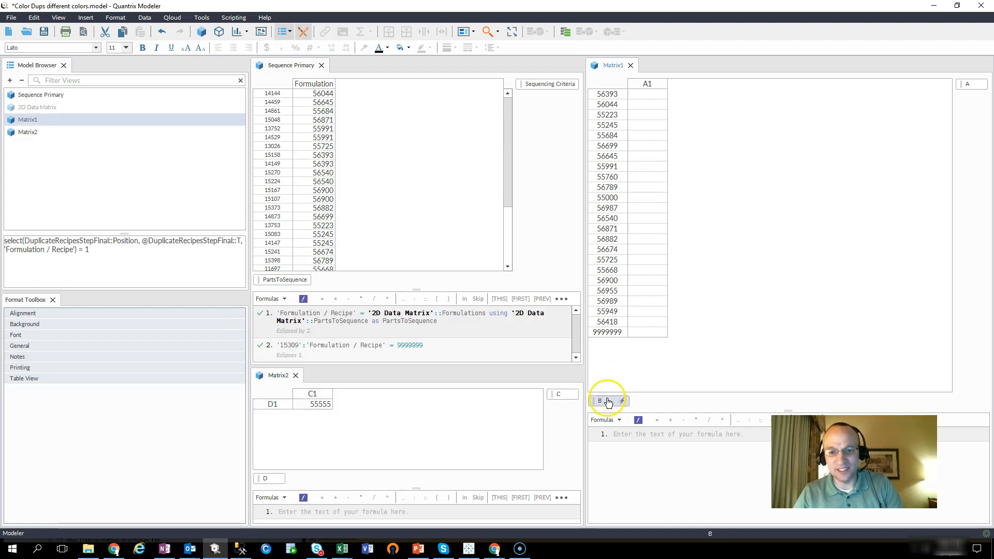
pyautogui.rightClick(608, 402)
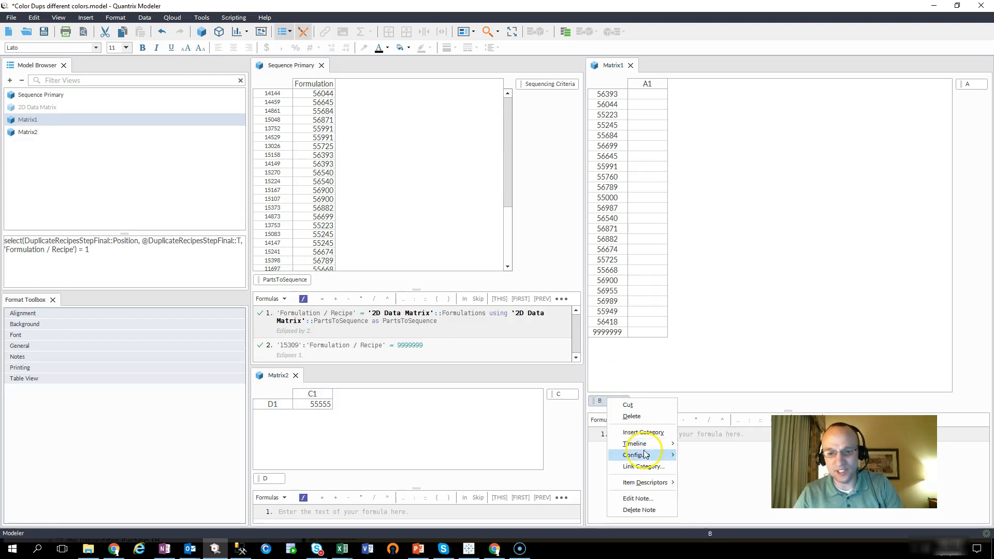
pyautogui.moveTo(645, 454)
pyautogui.click(704, 457)
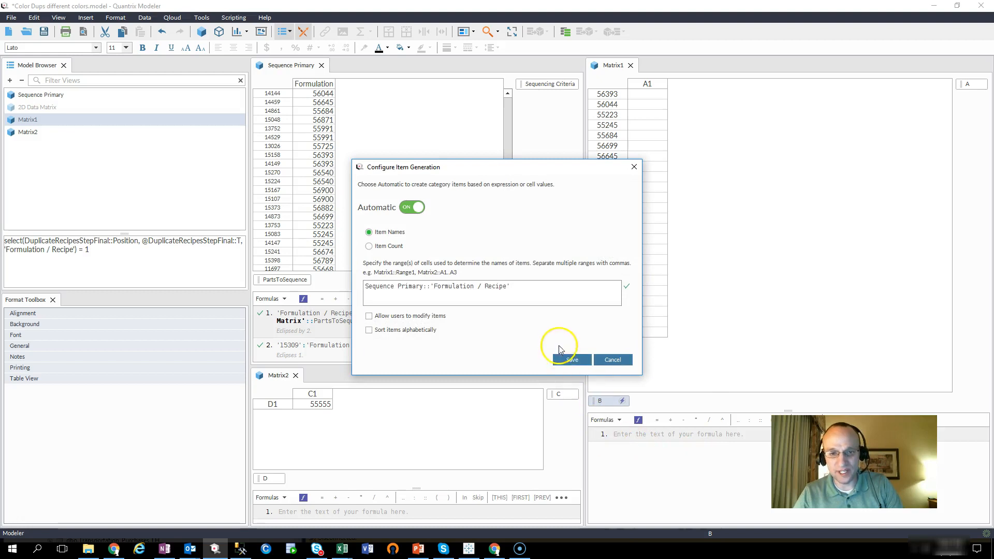
pyautogui.moveTo(500, 171); pyautogui.dragTo(584, 165)
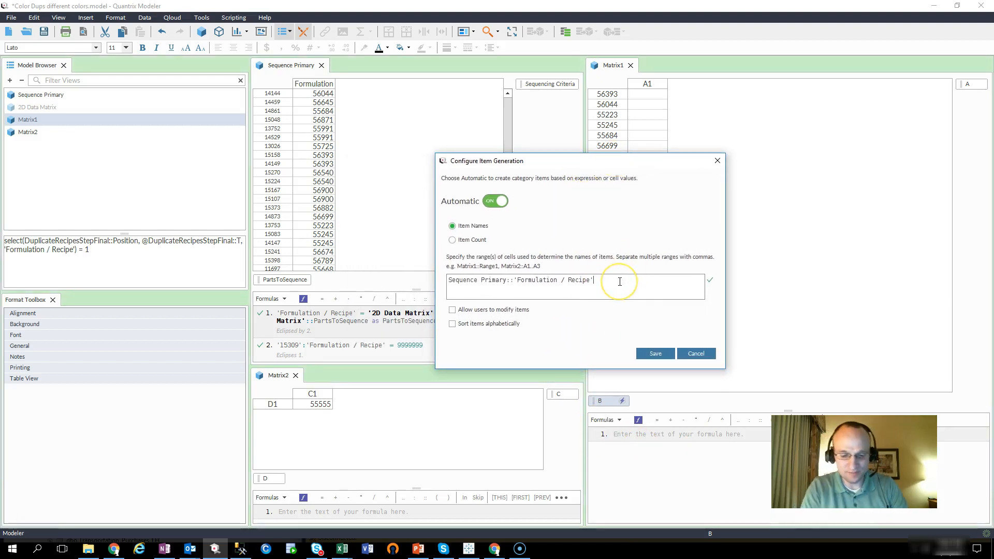
pyautogui.write(', matrix2')
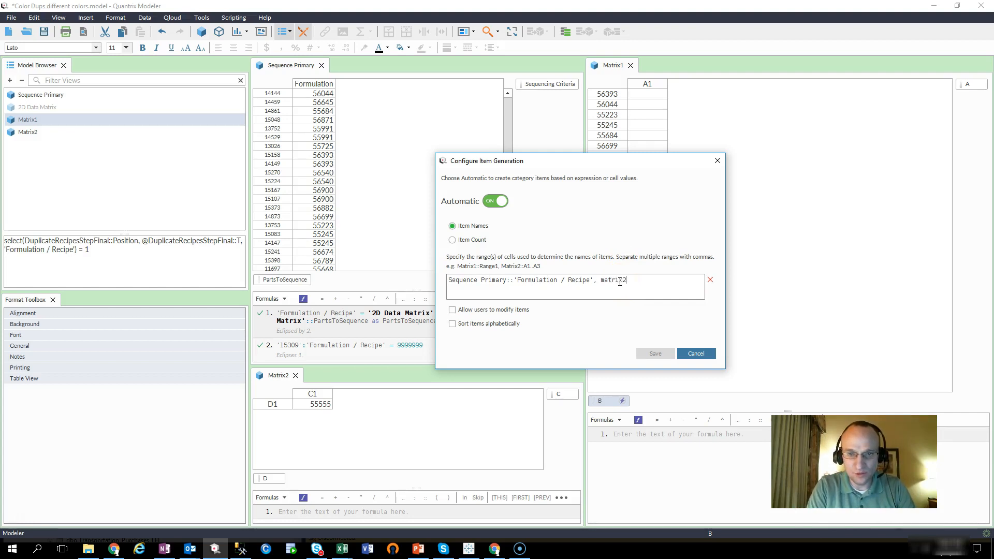
pyautogui.write('::')
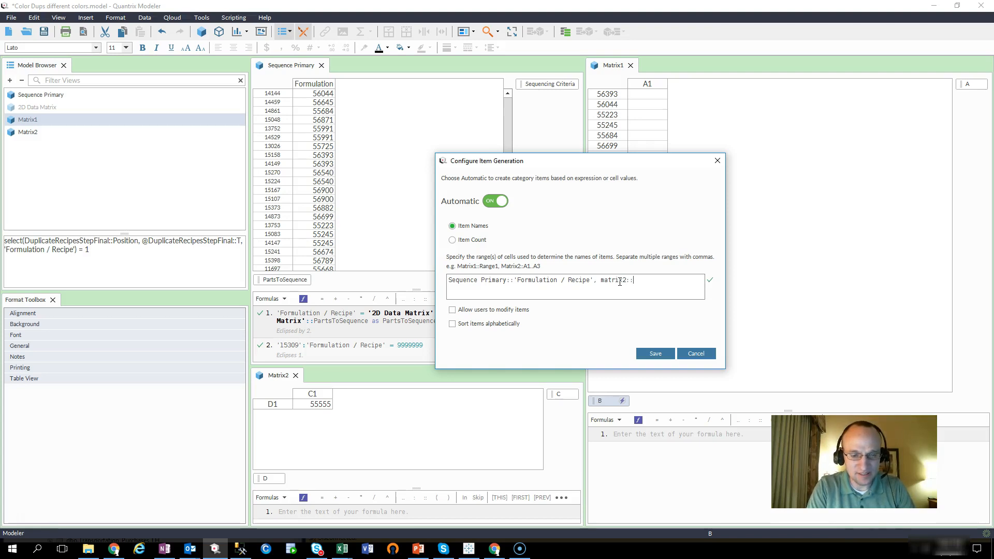
pyautogui.write('c1')
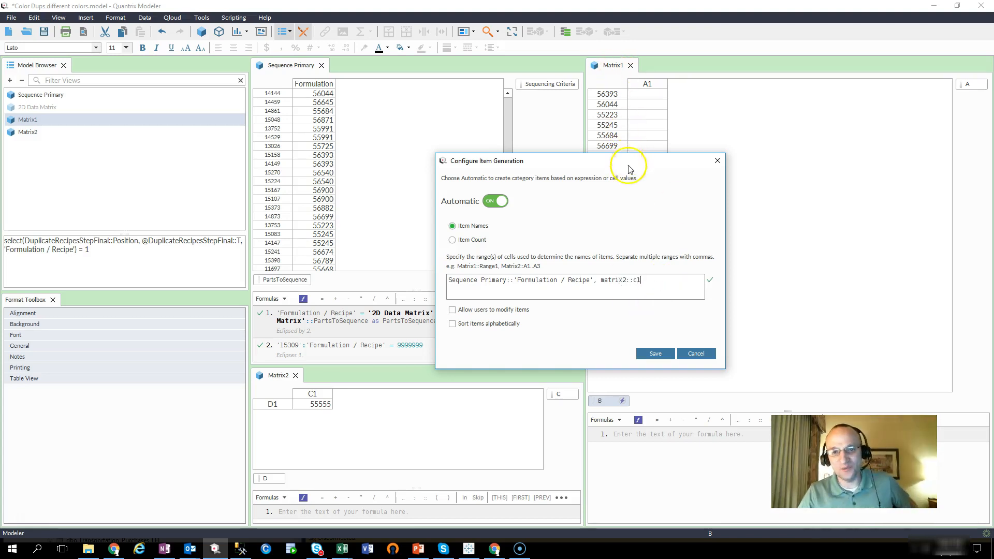
pyautogui.moveTo(621, 162); pyautogui.dragTo(400, 63)
pyautogui.click(433, 249)
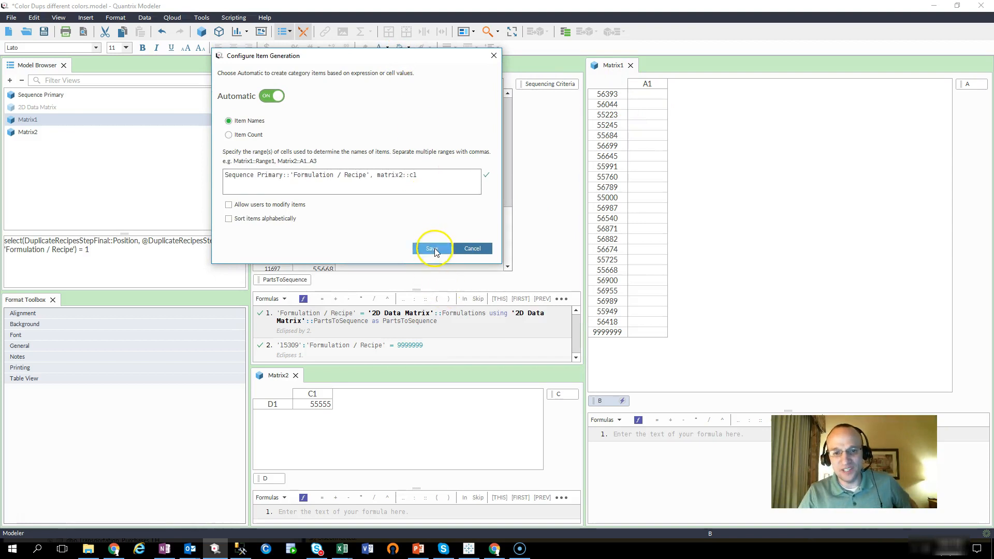
# Check the generated row items of Matrix1, including the last one, and switch to the contact slide in PowerPoint.
pyautogui.click(619, 343)
pyautogui.click(648, 341)
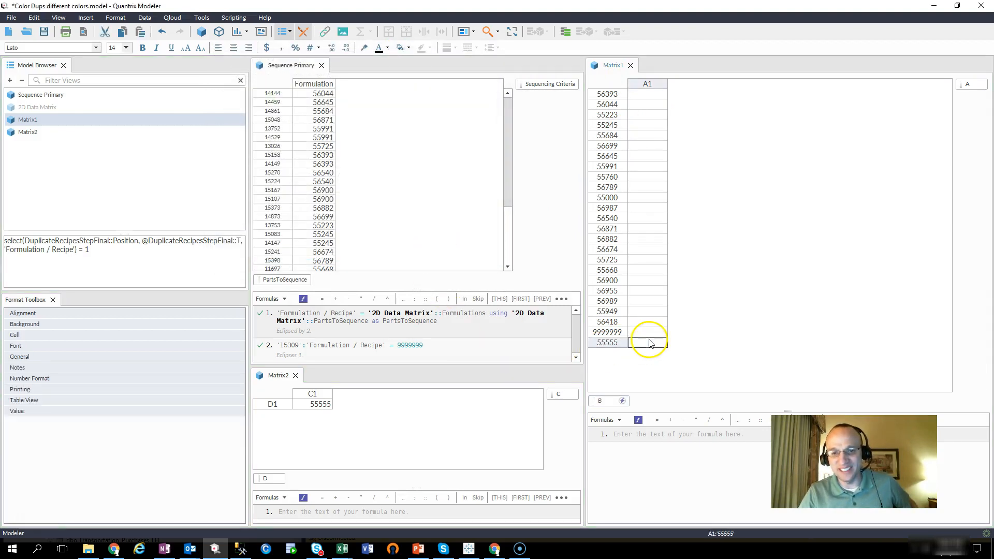
pyautogui.click(607, 342)
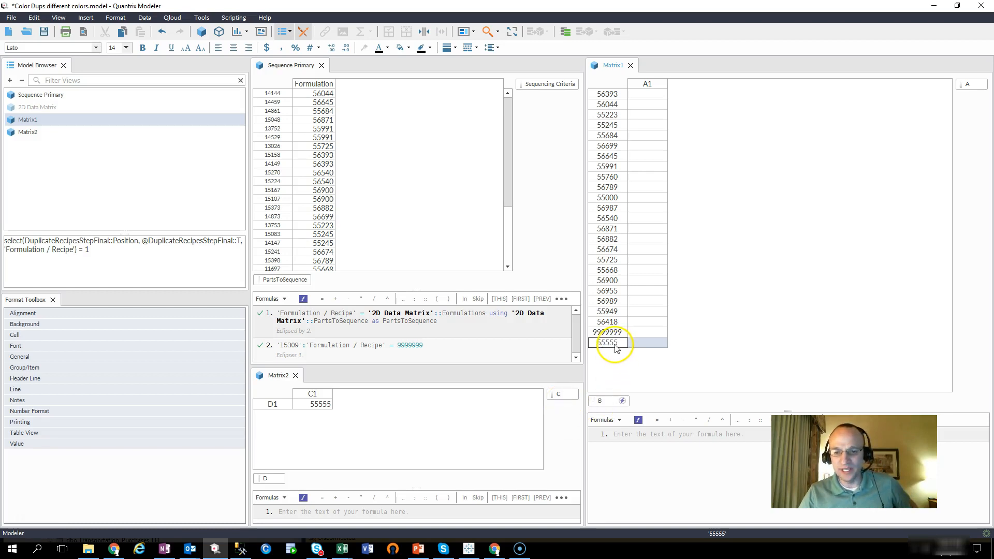
pyautogui.click(610, 176)
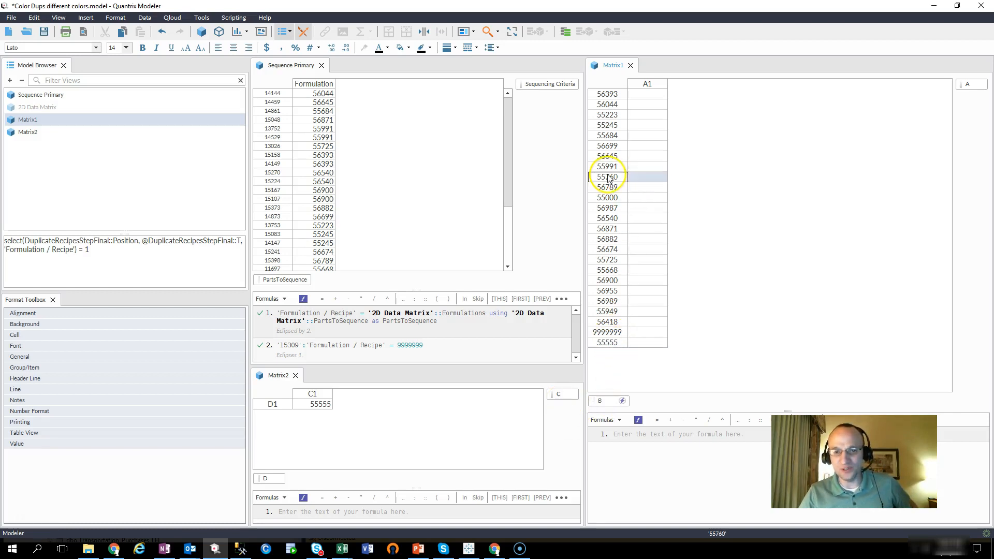
pyautogui.moveTo(609, 177); pyautogui.dragTo(603, 283)
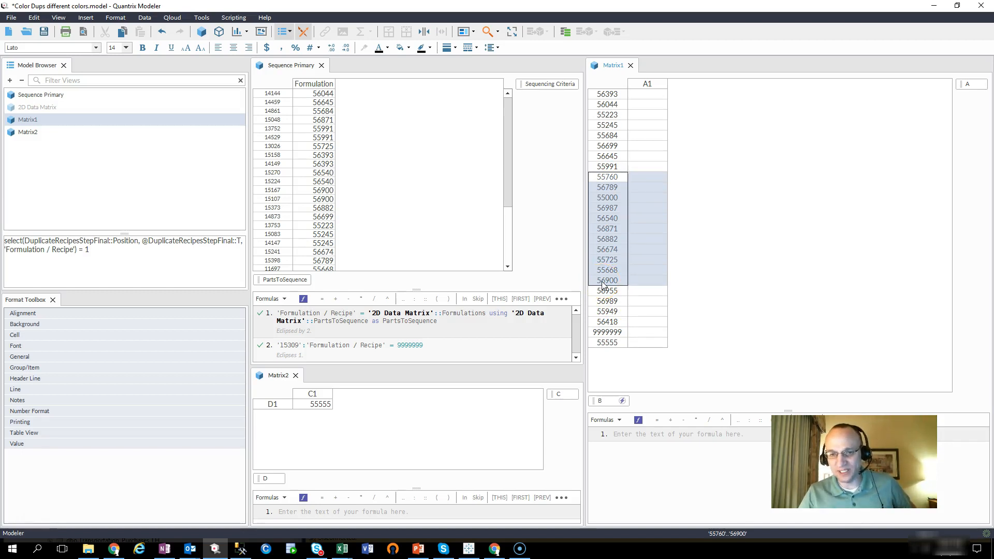
pyautogui.click(615, 341)
pyautogui.moveTo(608, 127); pyautogui.dragTo(606, 231)
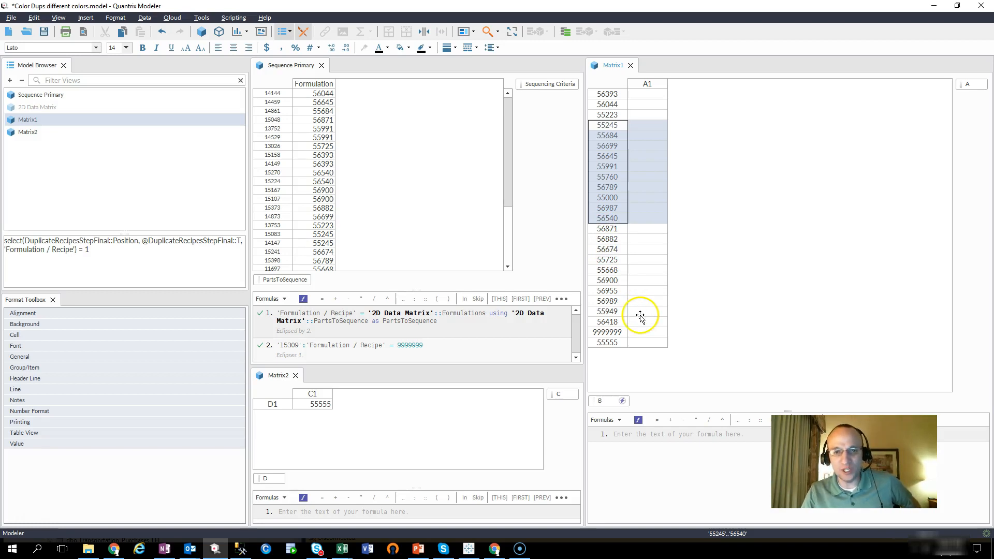
pyautogui.hotkey('alt', 'Tab')
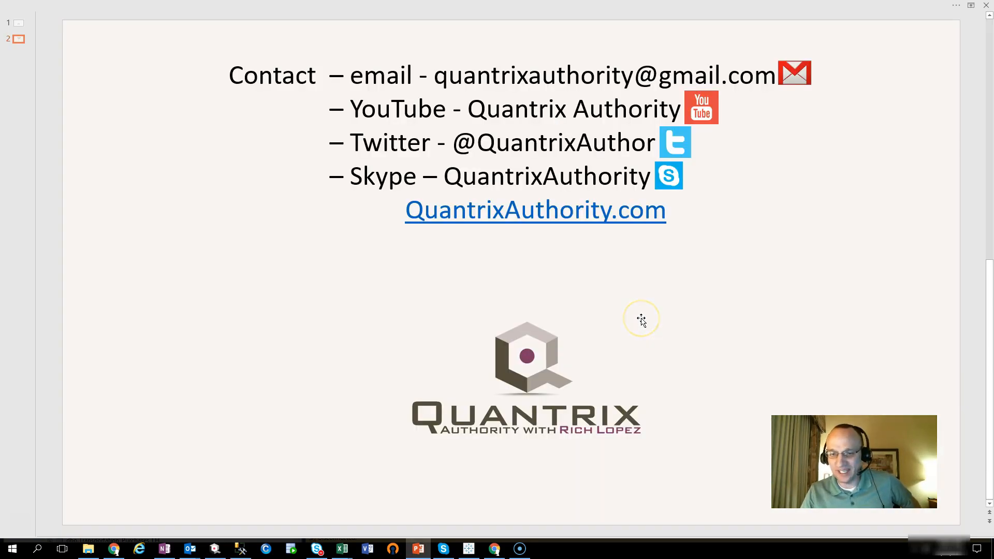